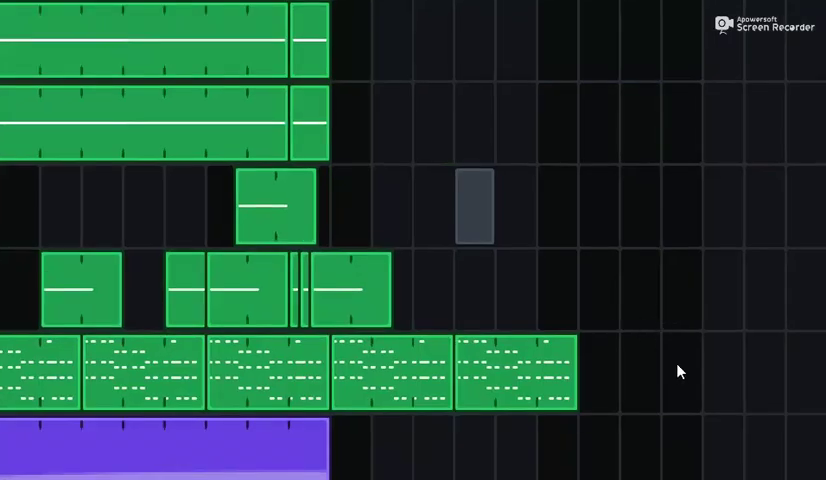
{"action": "scroll", "coordinate": [540, 374], "scroll_direction": "left", "scroll_amount": 2}
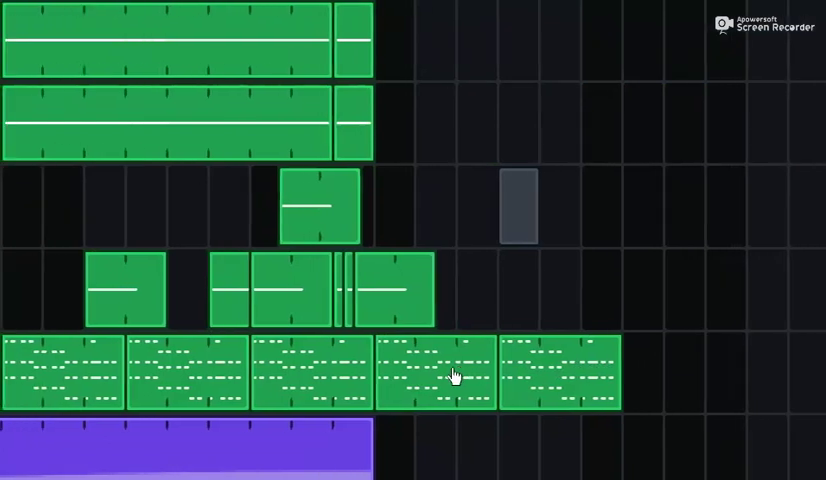
{"action": "scroll", "coordinate": [453, 376], "scroll_direction": "left", "scroll_amount": 3}
{"action": "scroll", "coordinate": [420, 380], "scroll_direction": "left", "scroll_amount": 3}
{"action": "scroll", "coordinate": [390, 385], "scroll_direction": "left", "scroll_amount": 3}
{"action": "scroll", "coordinate": [360, 390], "scroll_direction": "left", "scroll_amount": 3}
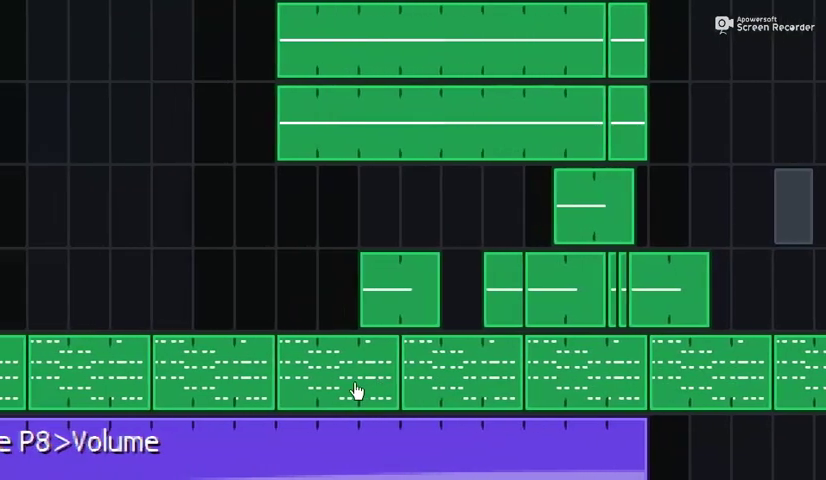
{"action": "scroll", "coordinate": [355, 390], "scroll_direction": "left", "scroll_amount": 3}
{"action": "scroll", "coordinate": [330, 390], "scroll_direction": "left", "scroll_amount": 3}
{"action": "scroll", "coordinate": [290, 392], "scroll_direction": "left", "scroll_amount": 3}
{"action": "scroll", "coordinate": [240, 395], "scroll_direction": "left", "scroll_amount": 3}
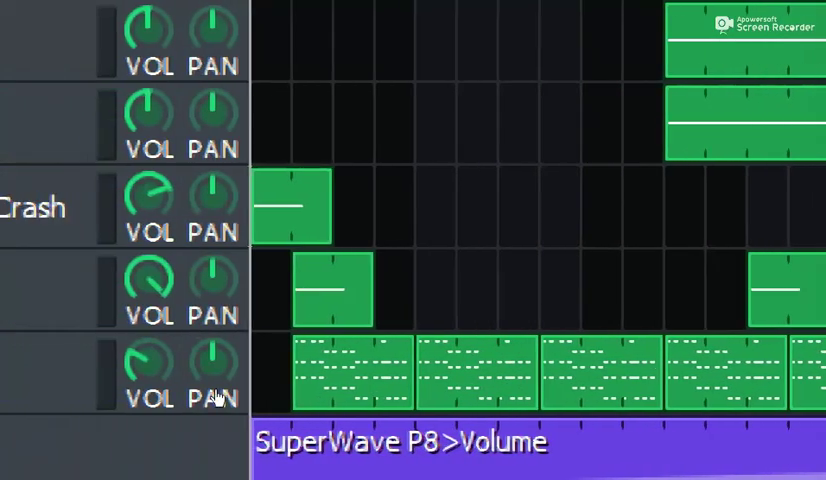
{"action": "scroll", "coordinate": [218, 398], "scroll_direction": "left", "scroll_amount": 3}
{"action": "scroll", "coordinate": [190, 400], "scroll_direction": "left", "scroll_amount": 3}
{"action": "scroll", "coordinate": [150, 405], "scroll_direction": "left", "scroll_amount": 3}
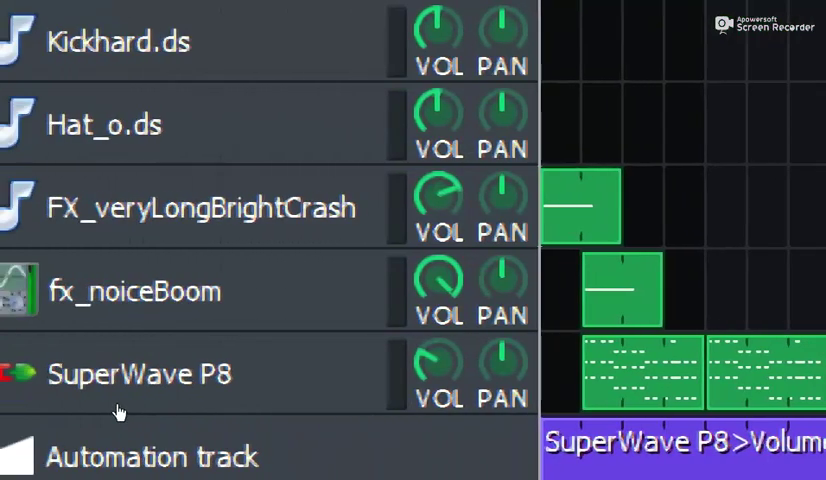